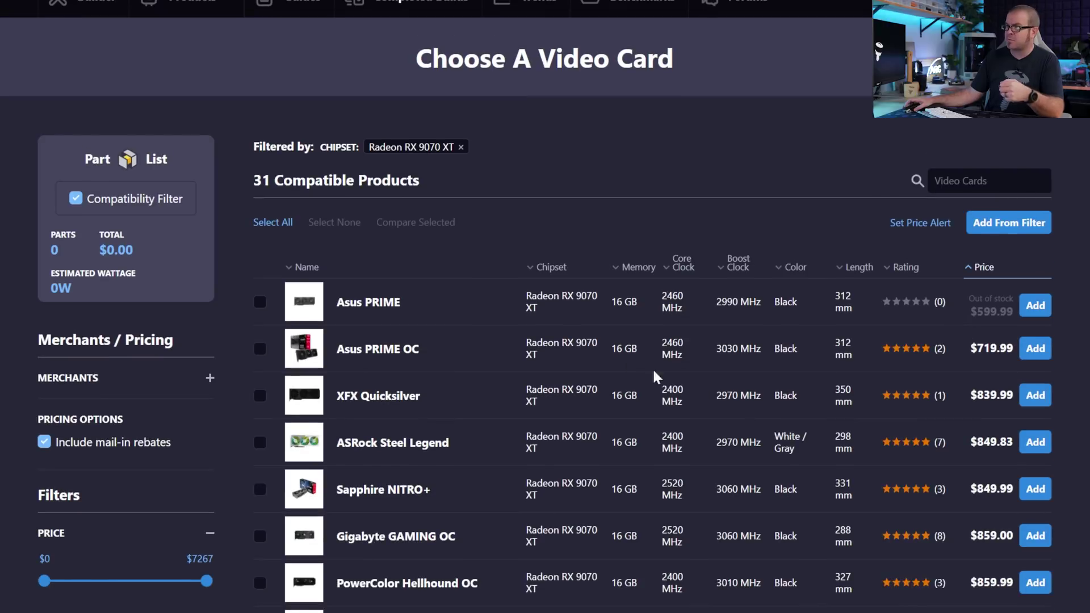
Open the Asus PRIME OC Radeon RX 9070 XT listing, follow its ASUS merchant offer and check the store page's price and availability
left_click(387, 349)
scroll(500, 289, "down", 2)
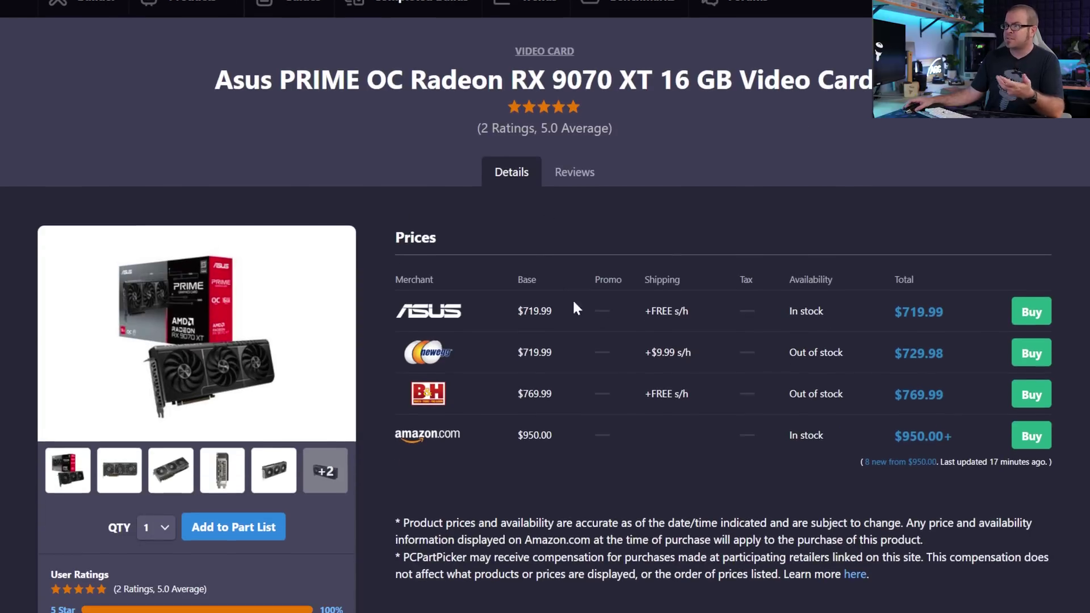
left_click(461, 319)
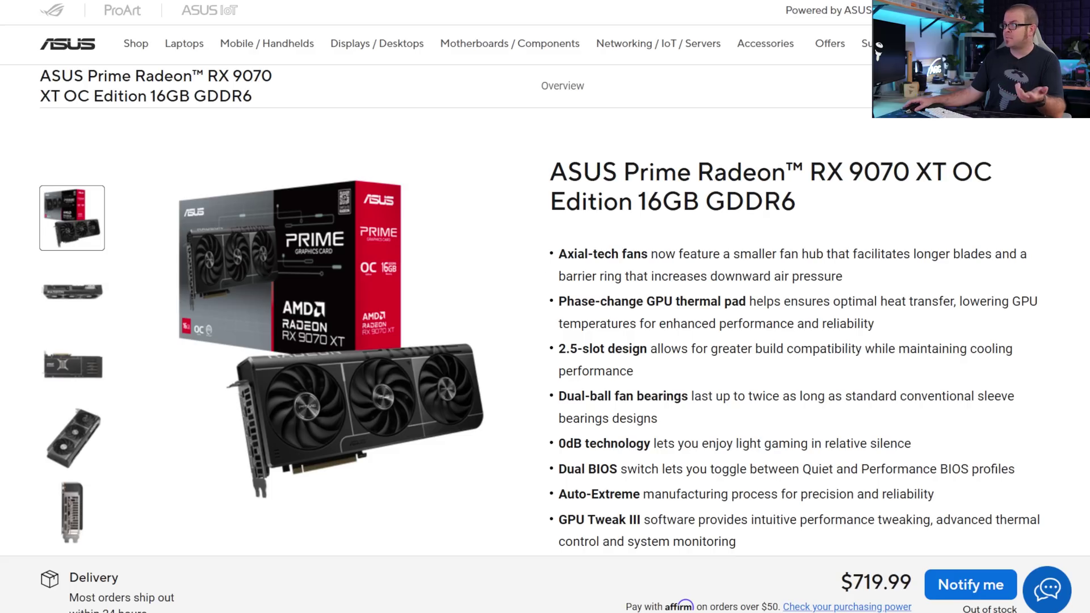
scroll(682, 285, "down", 2)
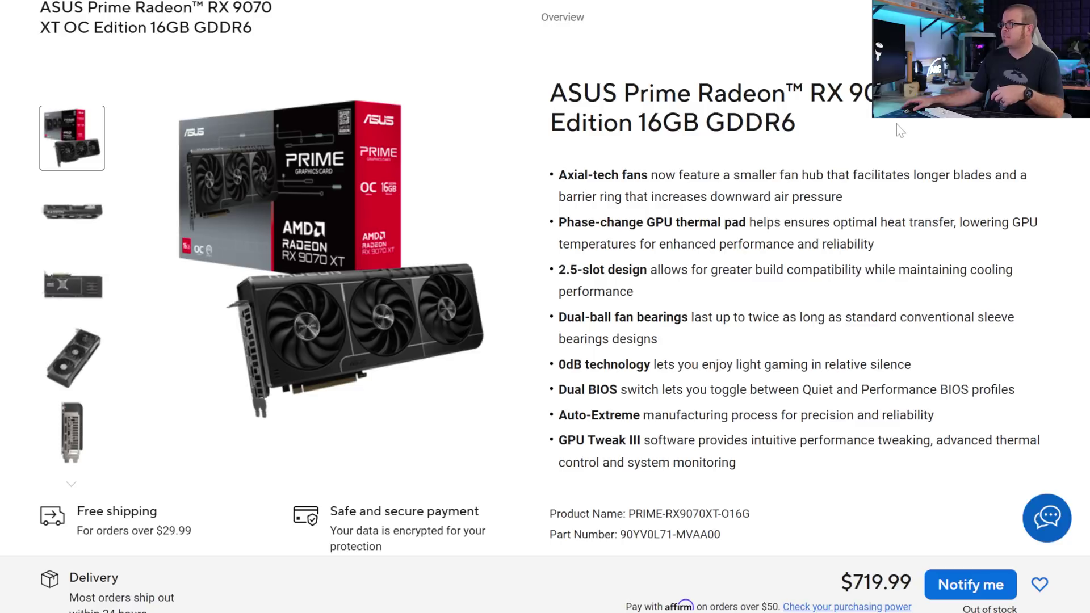
scroll(897, 128, "down", 2)
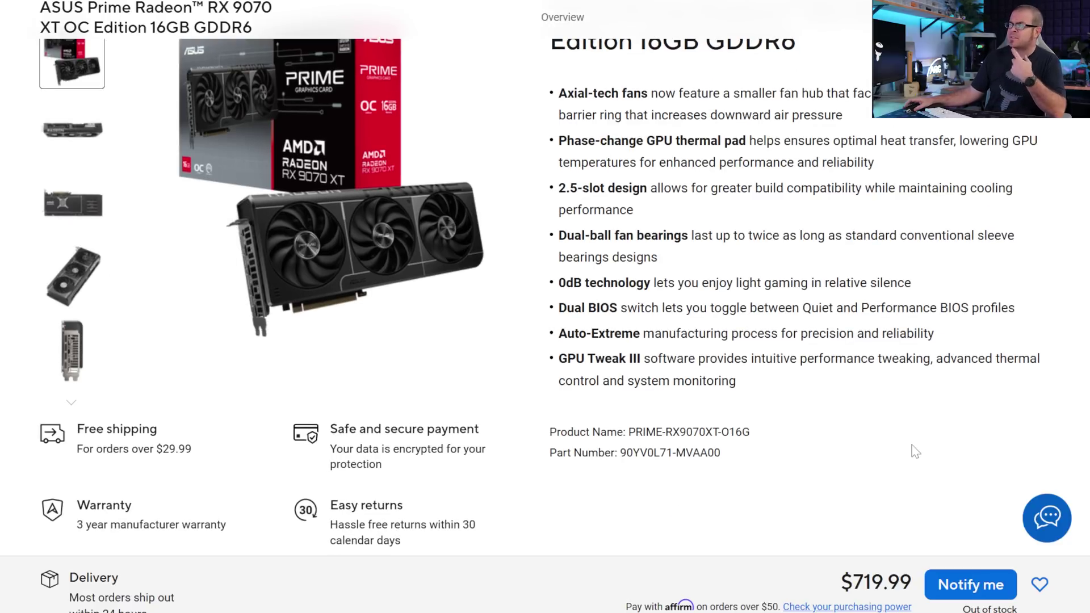
scroll(891, 271, "up", 3)
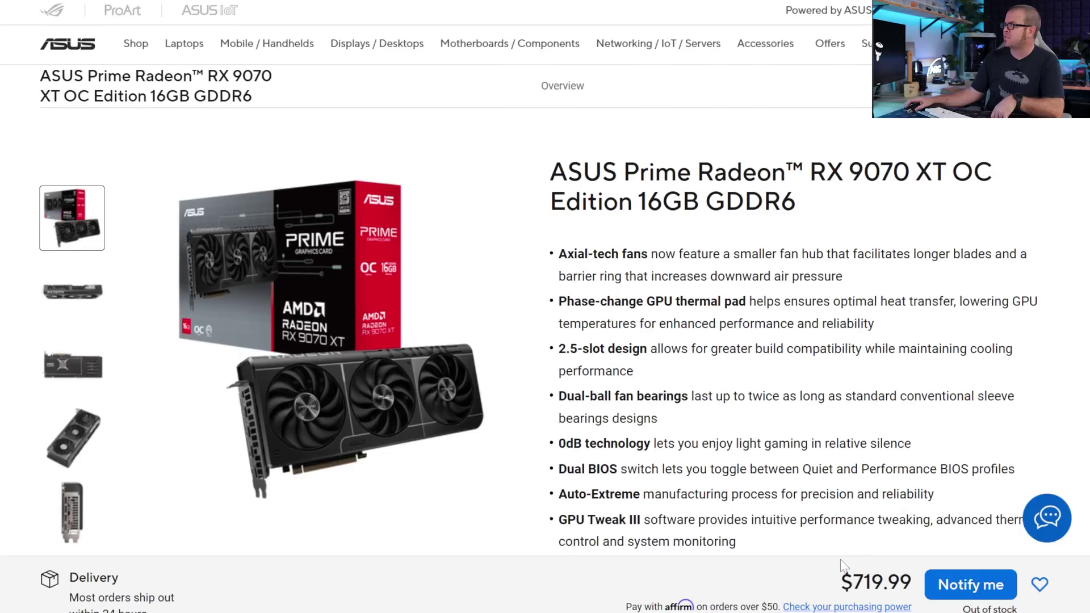
scroll(885, 556, "down", 2)
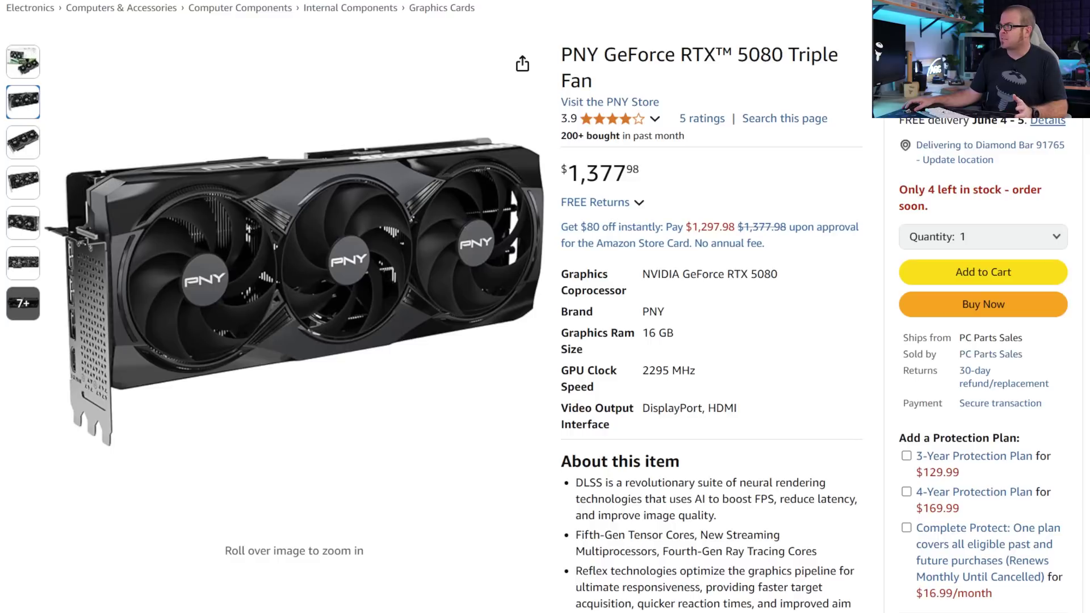
Open the PC Parts Sales seller profile from the PNY GeForce RTX 5080 product page and review its ratings and customer feedback
left_click_drag(1024, 354, 897, 337)
left_click(897, 337)
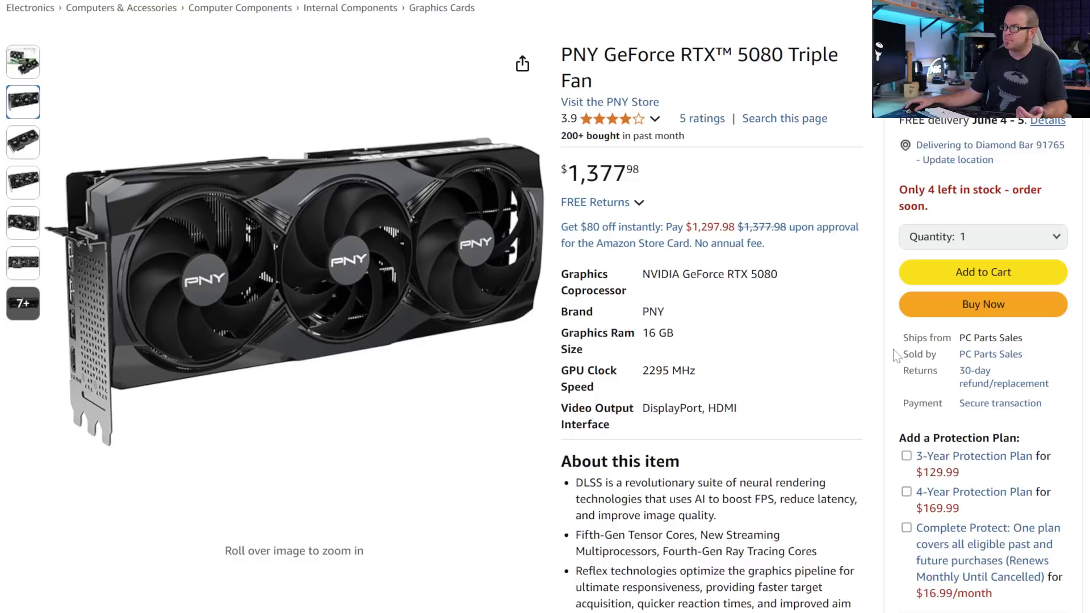
left_click(994, 354)
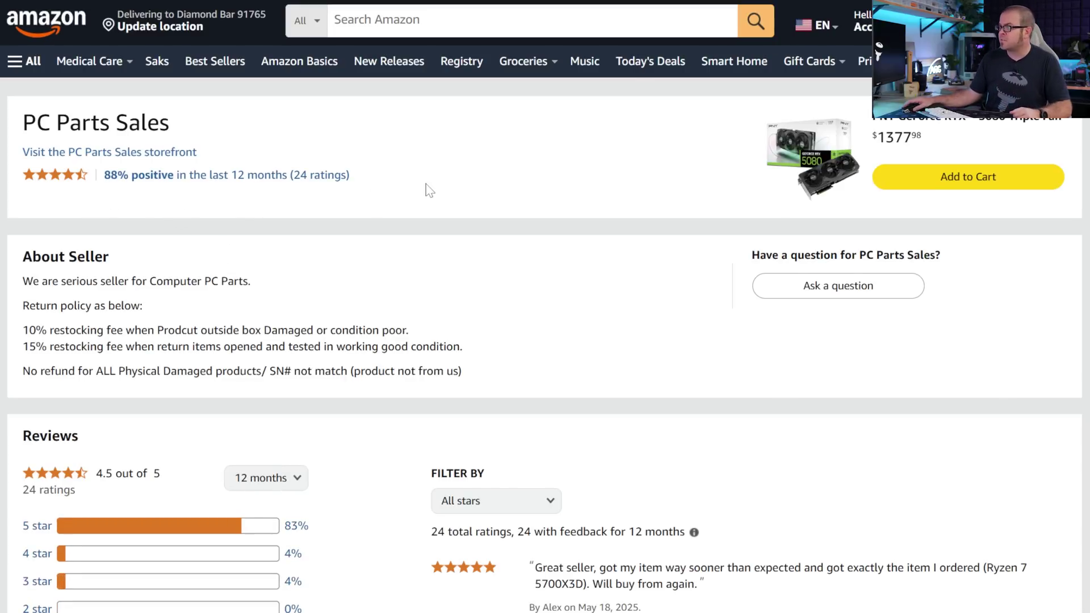
scroll(426, 184, "down", 5)
scroll(358, 211, "down", 1)
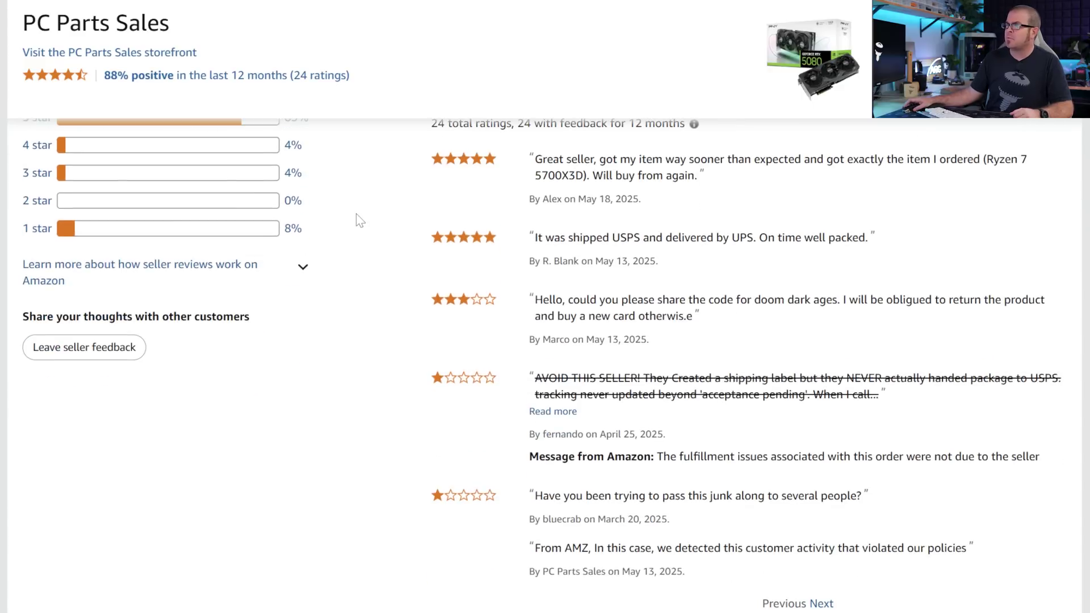
scroll(545, 340, "up", 2)
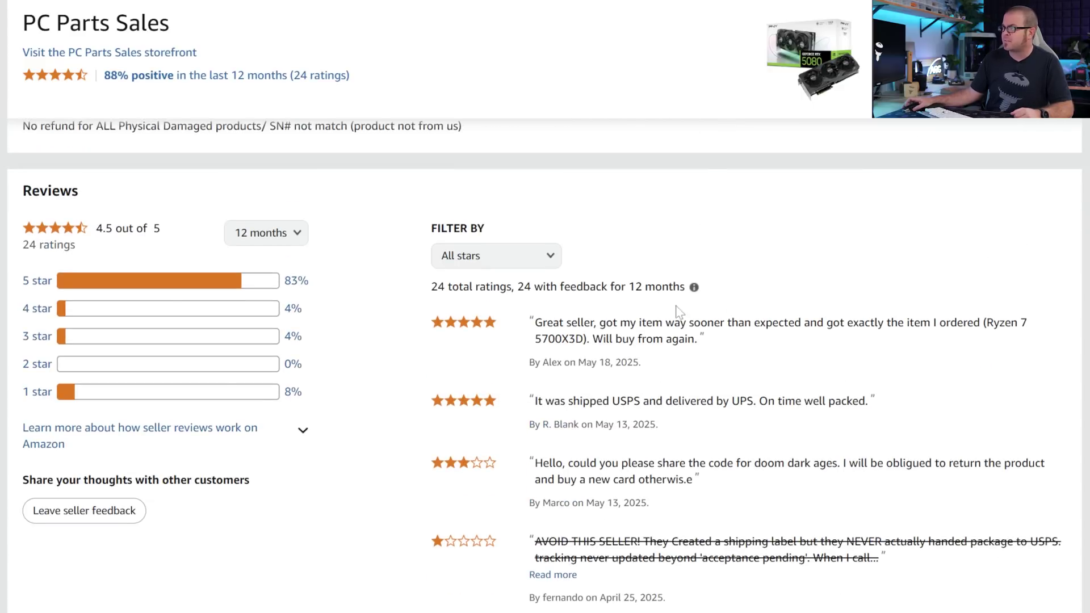
scroll(792, 432, "up", 3)
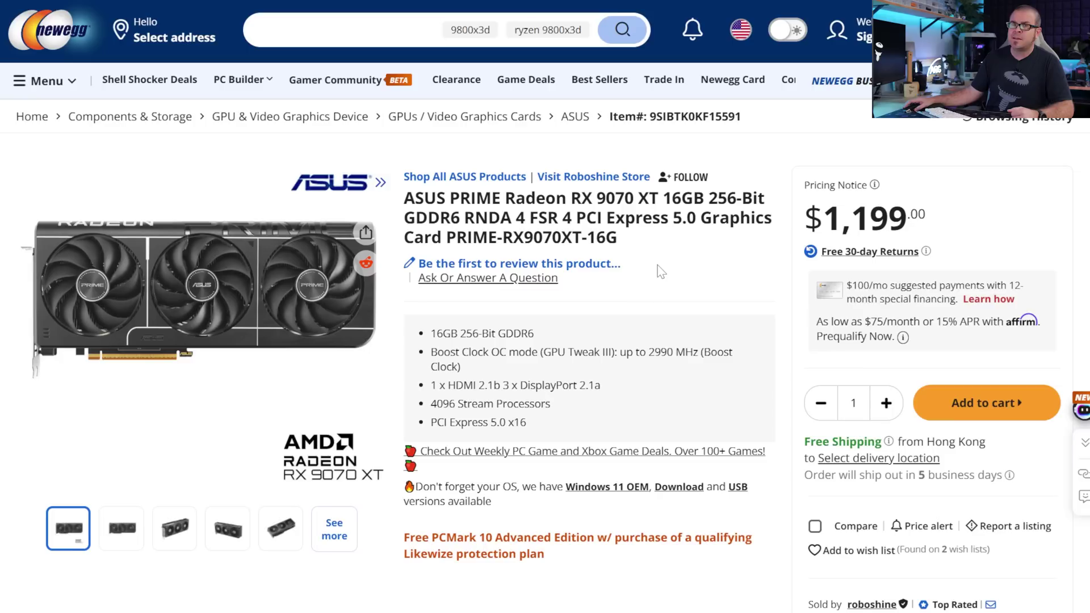
Examine the Newegg page for the ASUS PRIME Radeon RX 9070 XT, checking its seller, shipping origin, price and pricing notice
scroll(749, 329, "down", 5)
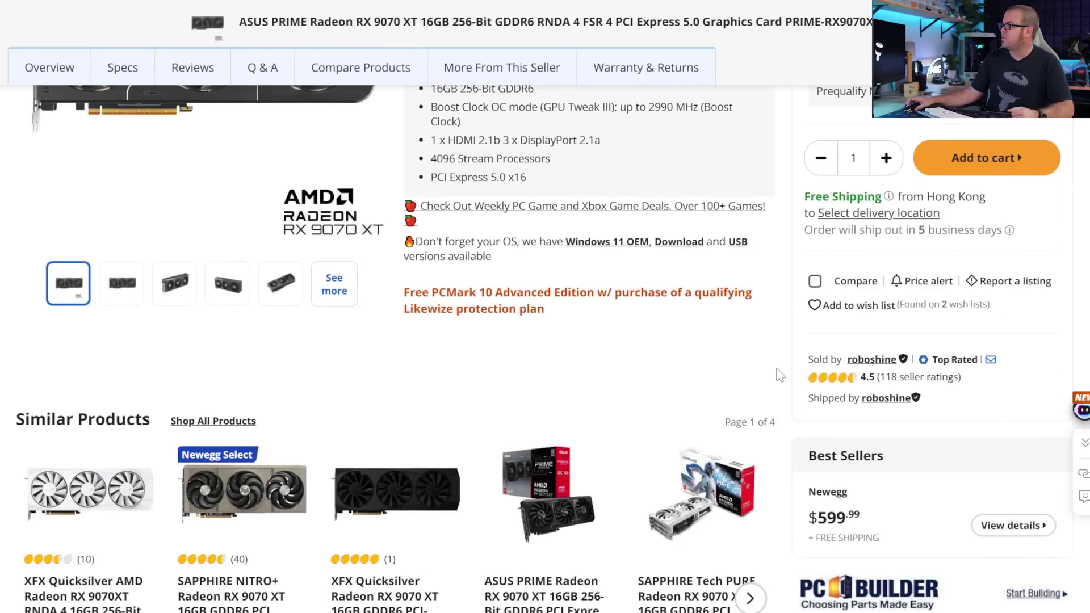
scroll(776, 369, "up", 3)
scroll(911, 493, "down", 2)
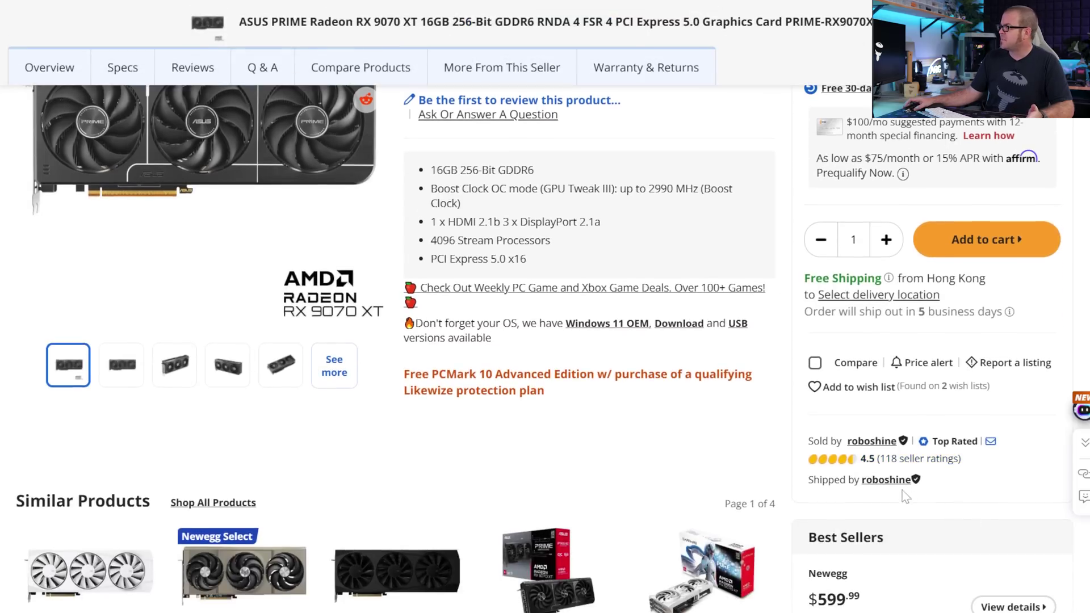
scroll(744, 493, "up", 2)
scroll(748, 493, "up", 1)
mouse_move(875, 190)
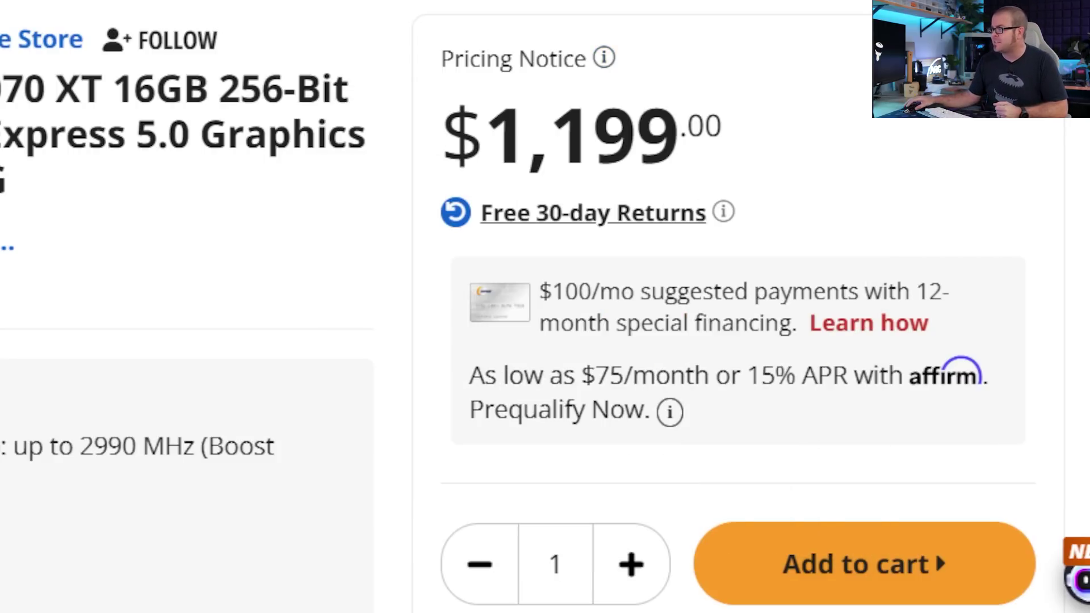
mouse_move(603, 59)
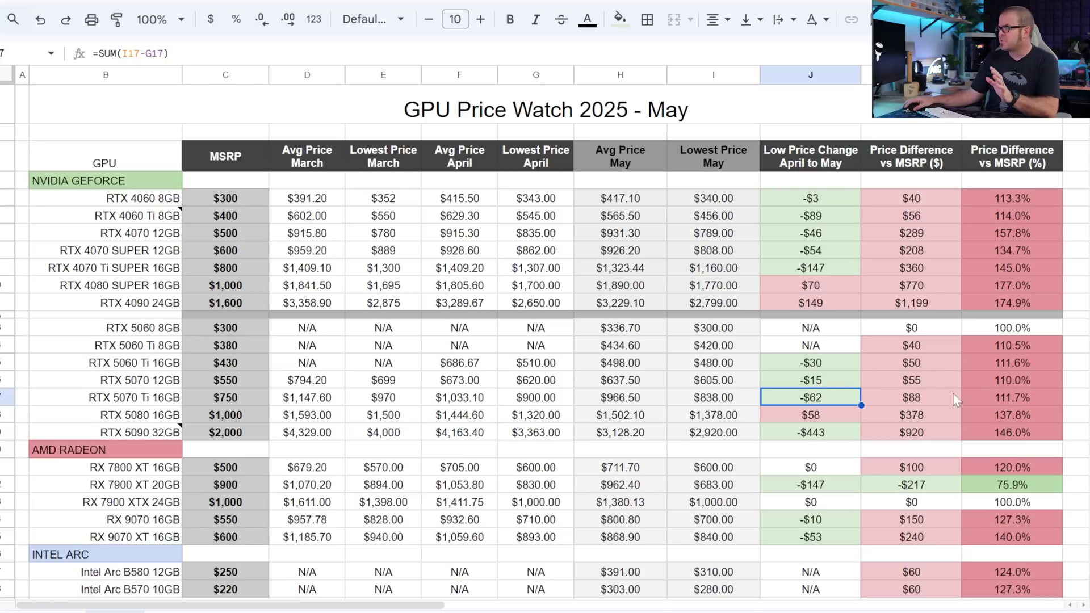
Compare the RTX 5060 Ti 16GB, RTX 5070 and RTX 5070 Ti price differences versus MSRP across the May and April price sheets
left_click_drag(1031, 364, 1030, 402)
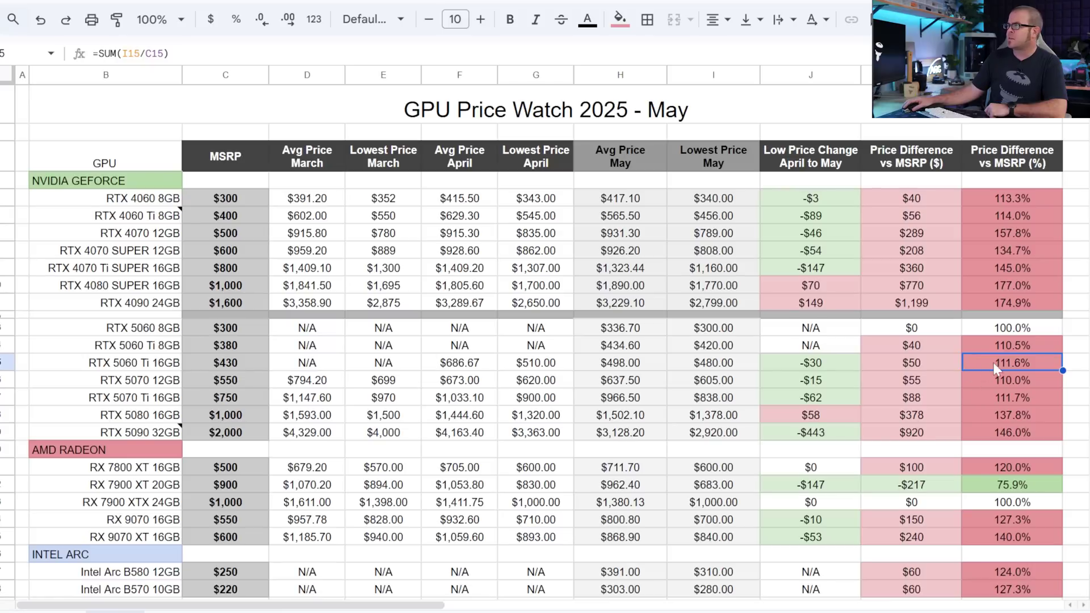
left_click(1024, 380)
left_click(1026, 400)
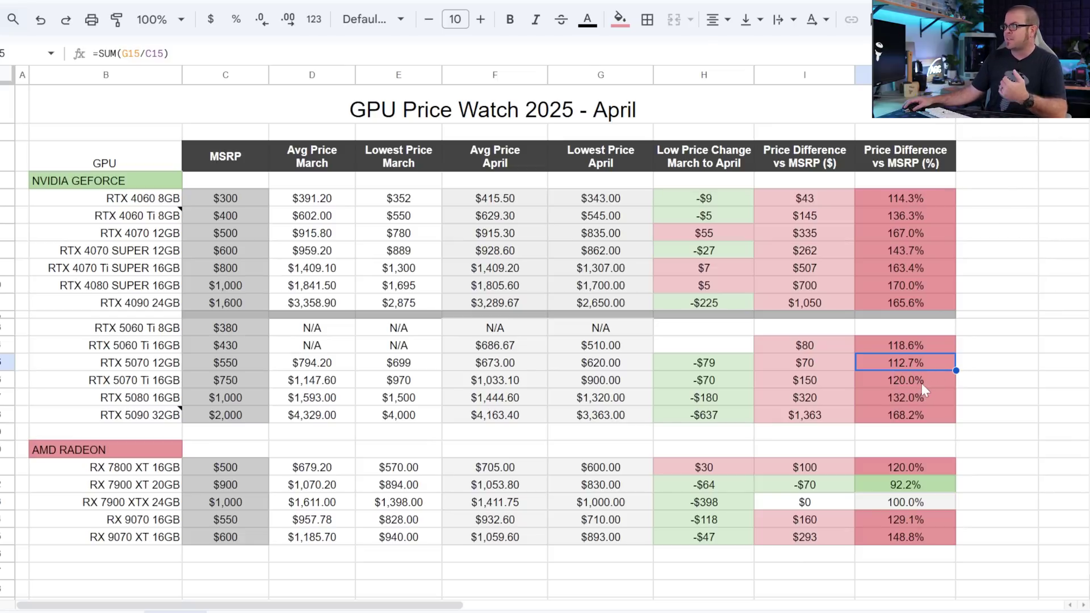
left_click(921, 383)
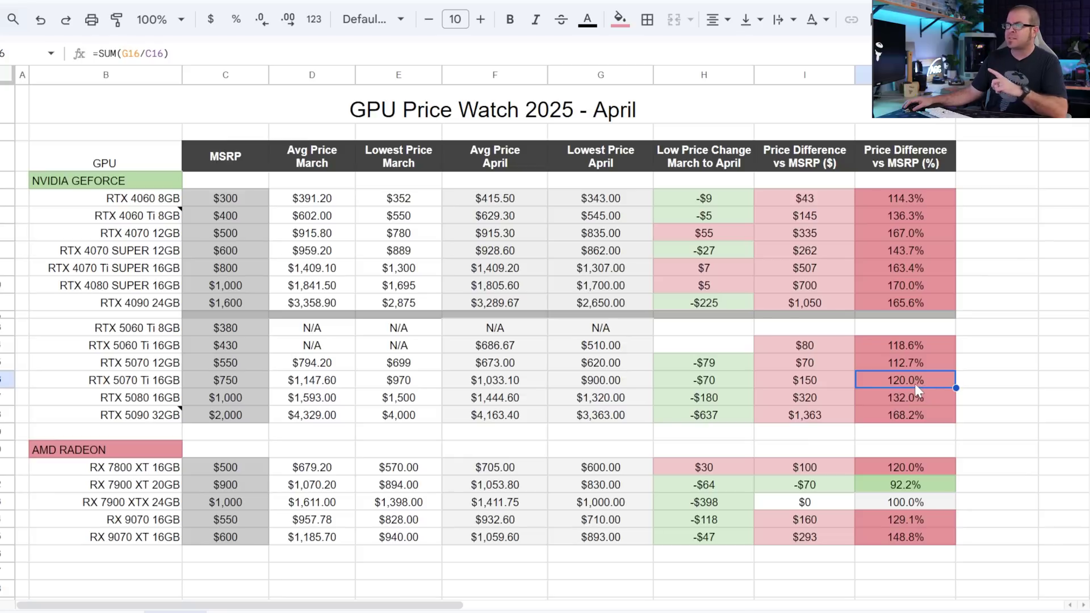
left_click(913, 346)
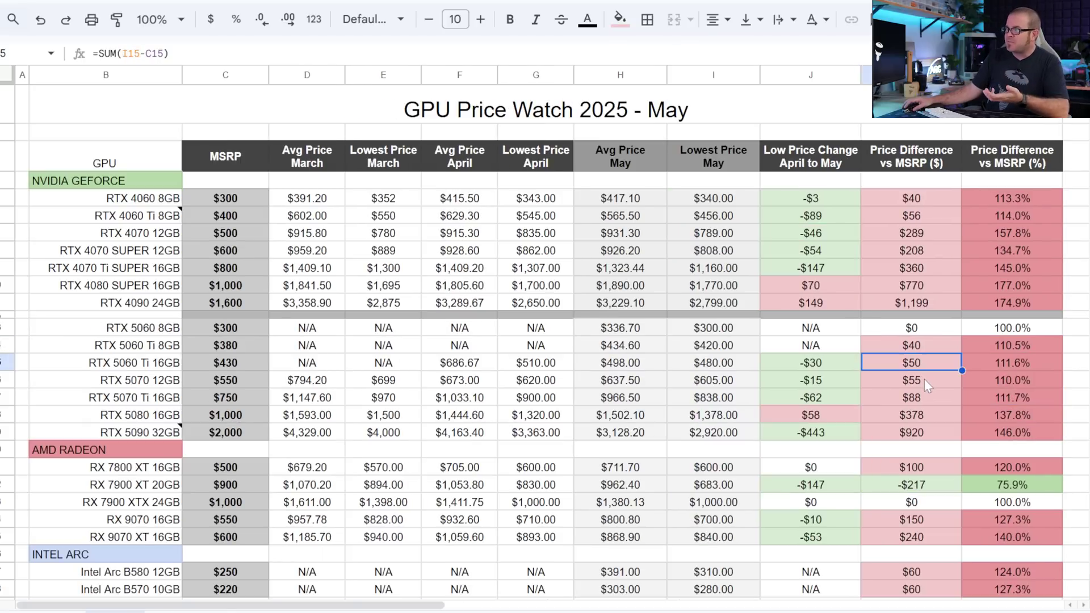
left_click(924, 379)
left_click(927, 401)
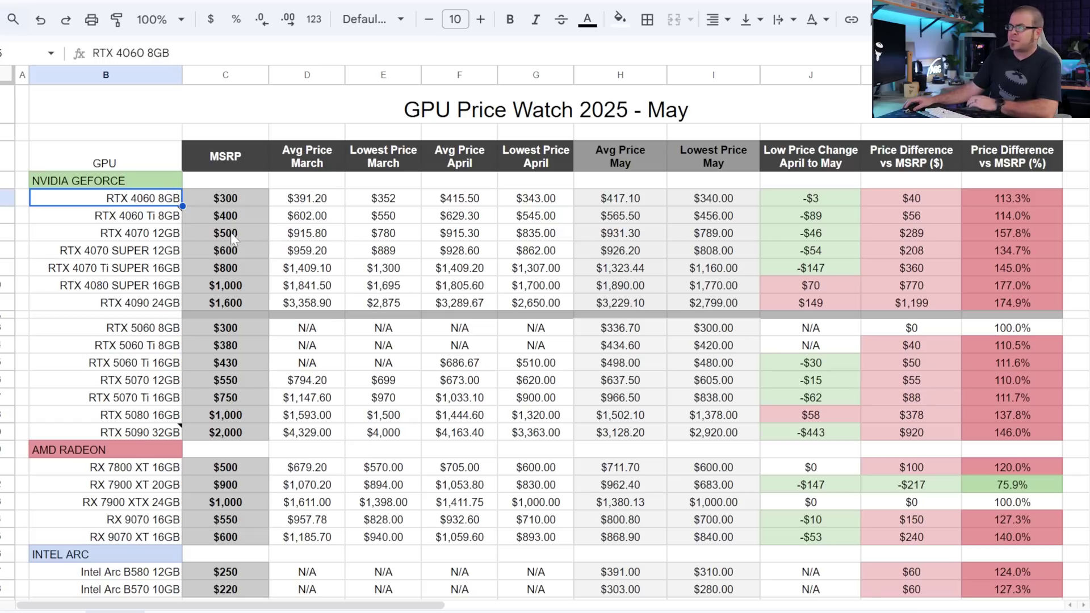
Highlight the RTX 40-series models, then their lowest May prices and April-to-May changes from the RTX 4060 through the RTX 4070 Ti SUPER
left_click_drag(117, 225, 103, 305)
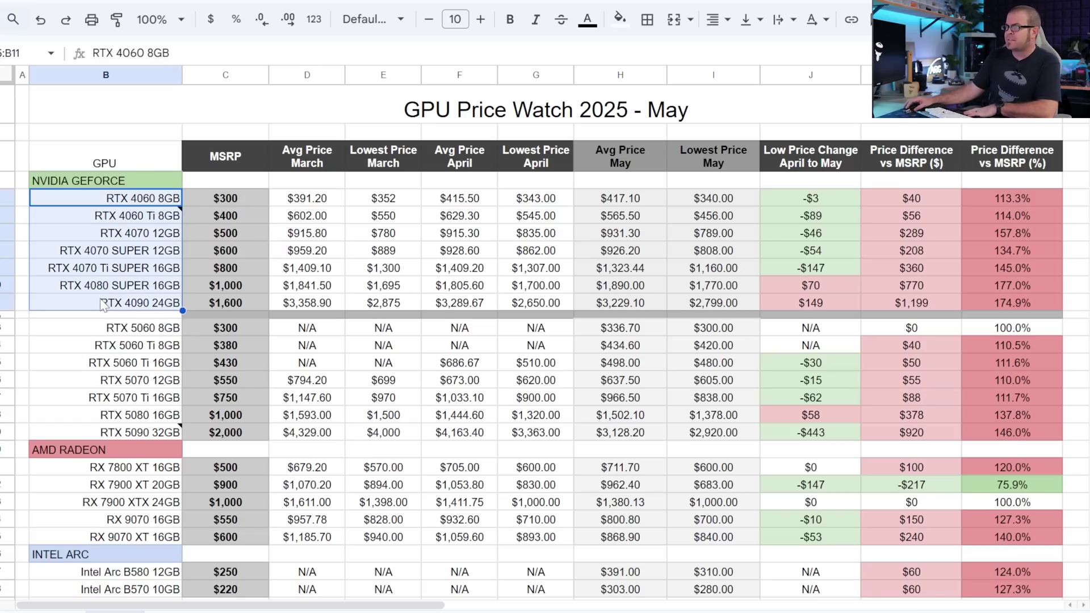
left_click(730, 232)
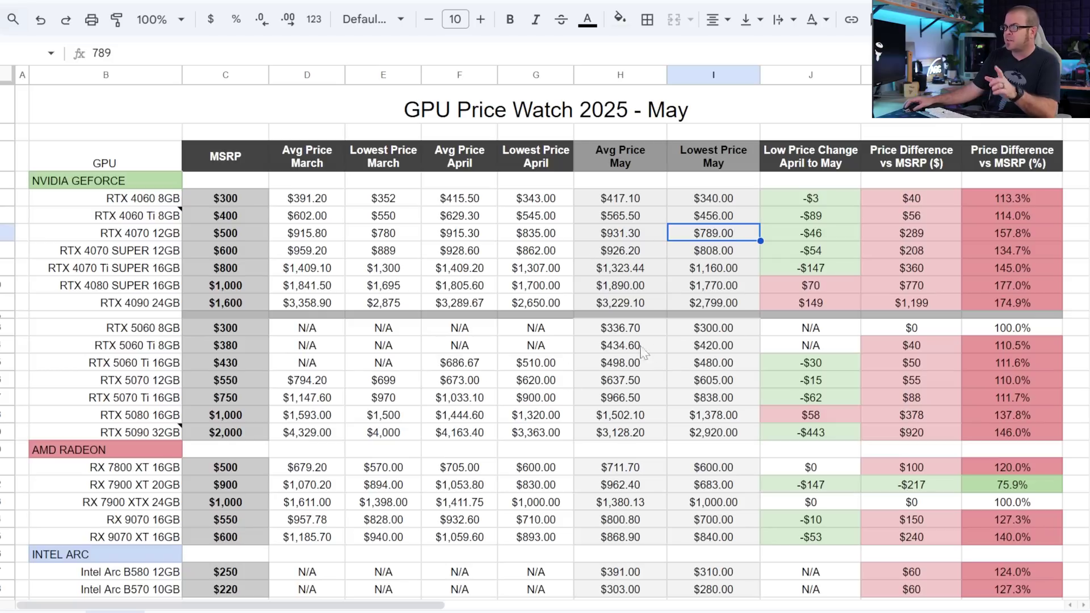
left_click(730, 204)
key("shift+Down")
key("shift+Down")
key("shift+Down")
key("shift+Down")
left_click_drag(825, 199, 820, 271)
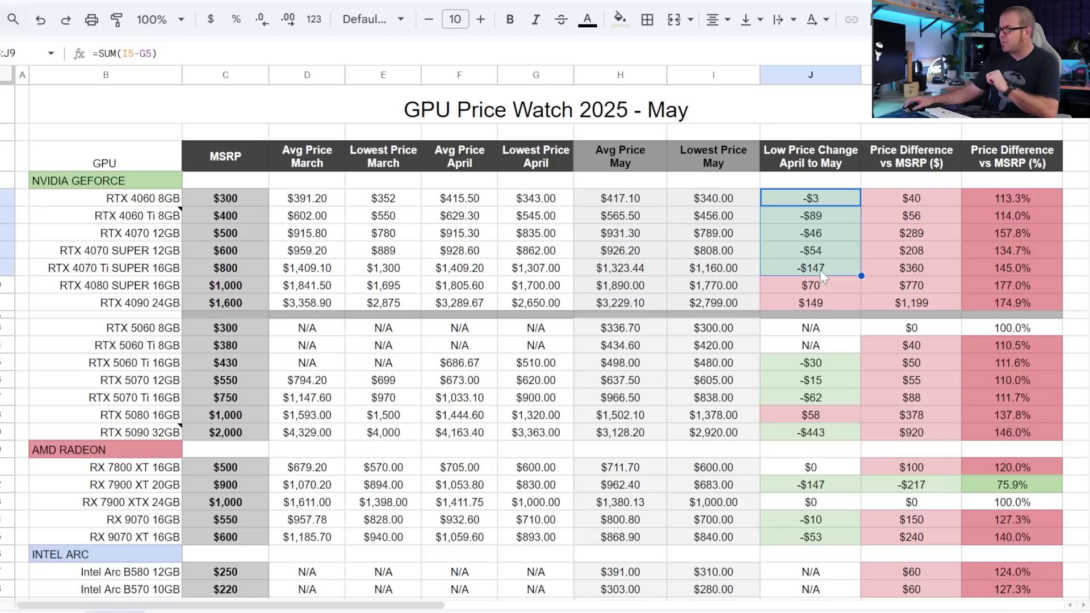
Compare the lowest May prices of the RTX 4060, RTX 5060 and RTX 4070 SUPER, and reselect the low price changes from RTX 4060 to RTX 4070 Ti SUPER
left_click(740, 200)
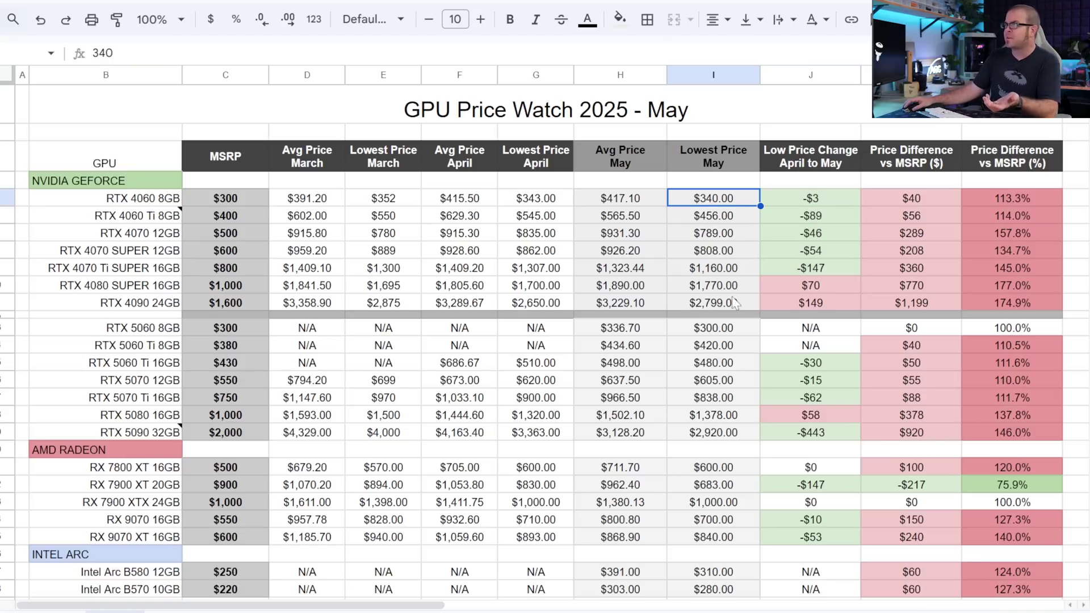
left_click(721, 332)
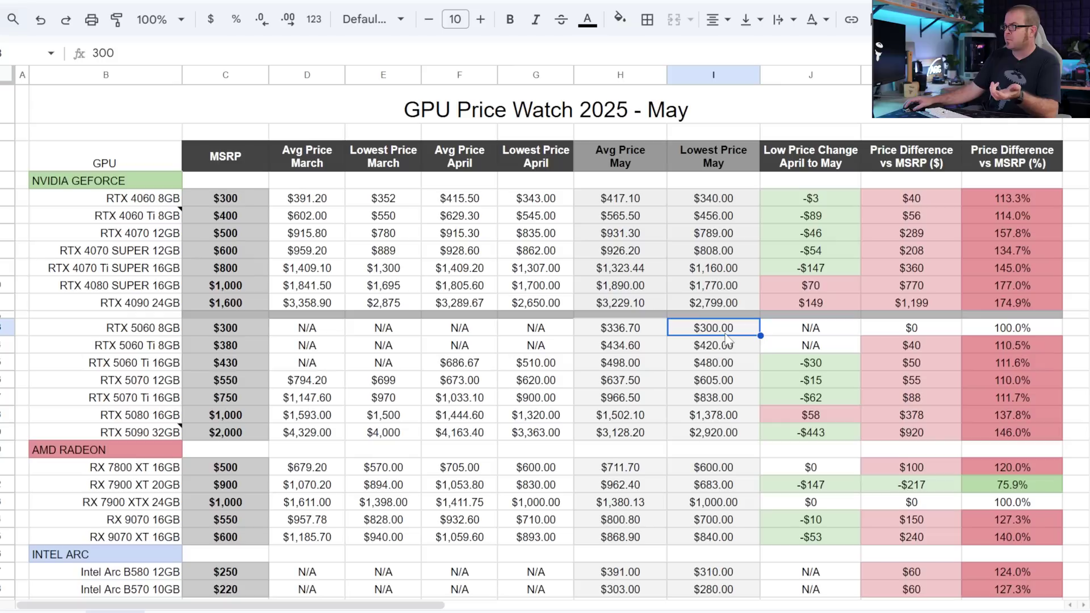
left_click(688, 253)
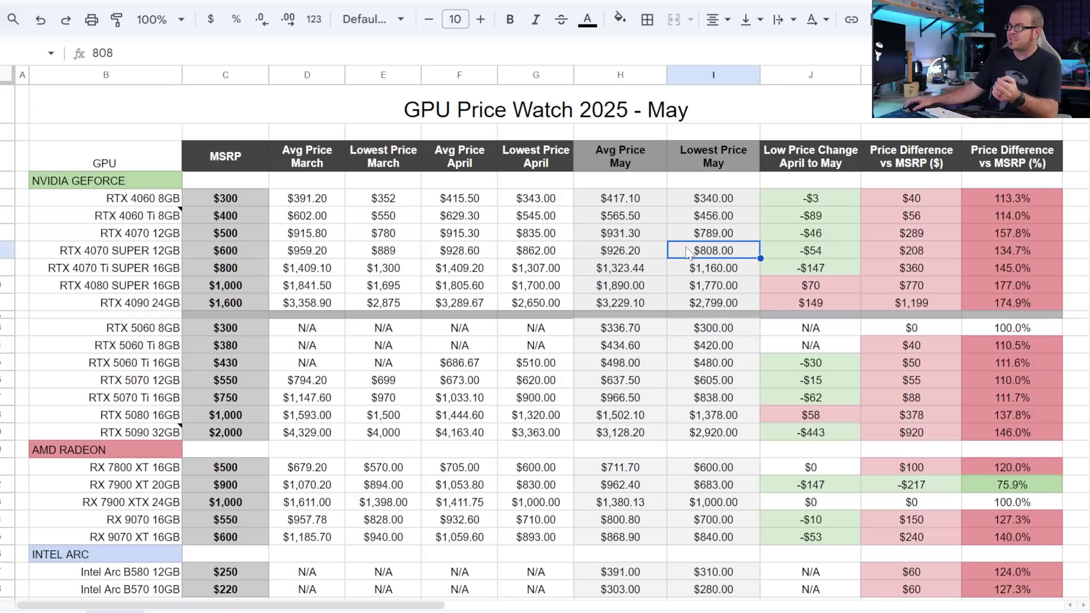
left_click_drag(813, 198, 811, 274)
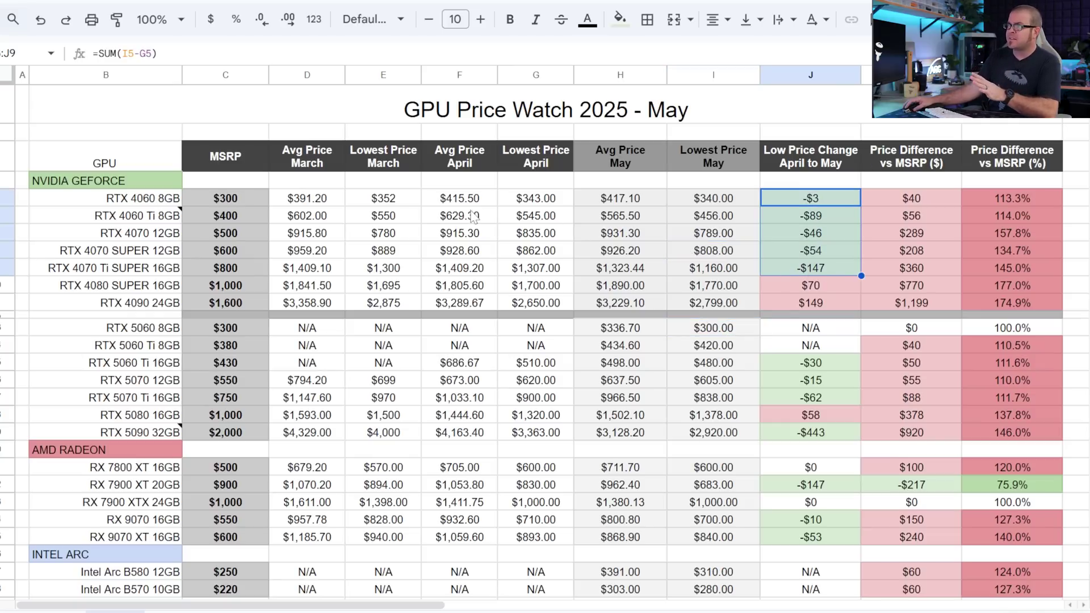
Compare the April and May average prices of the RTX 4070 and RTX 4080 SUPER, and highlight the RTX 4090 row
left_click(624, 236)
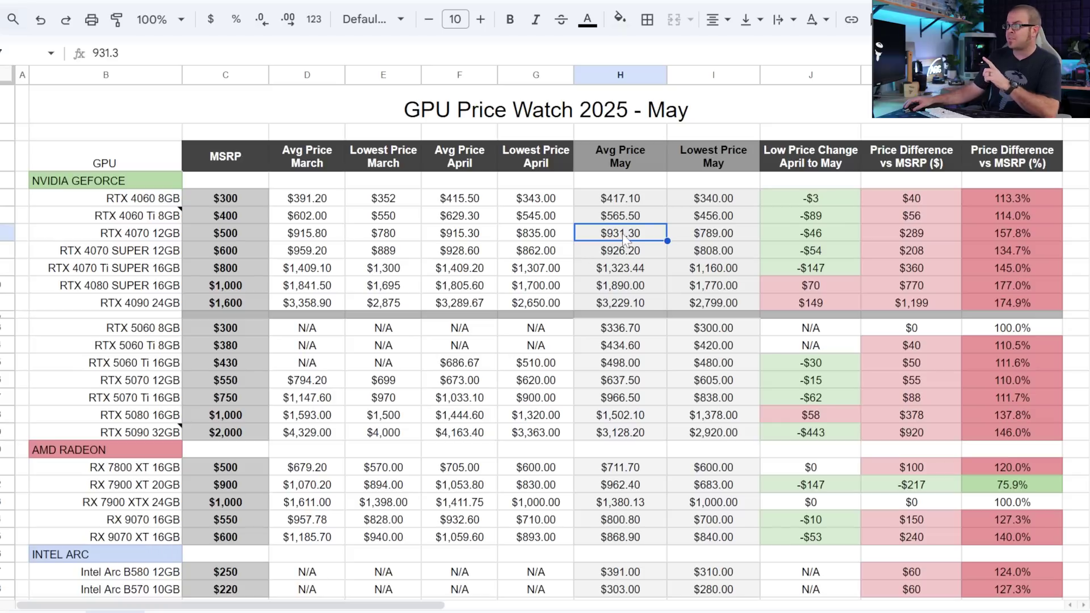
left_click(452, 238)
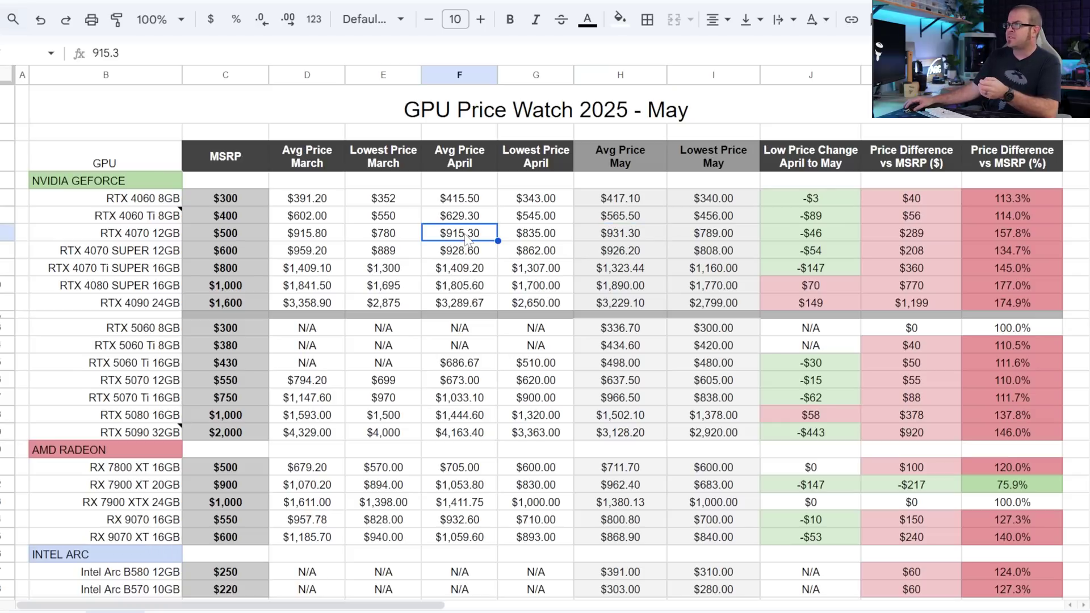
left_click(477, 291)
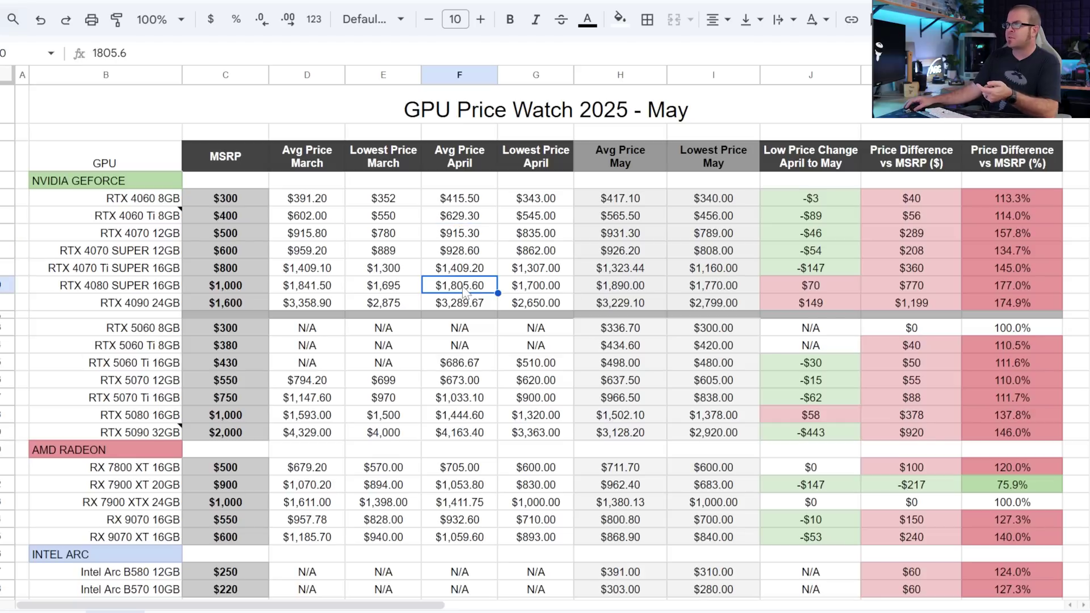
left_click(647, 290)
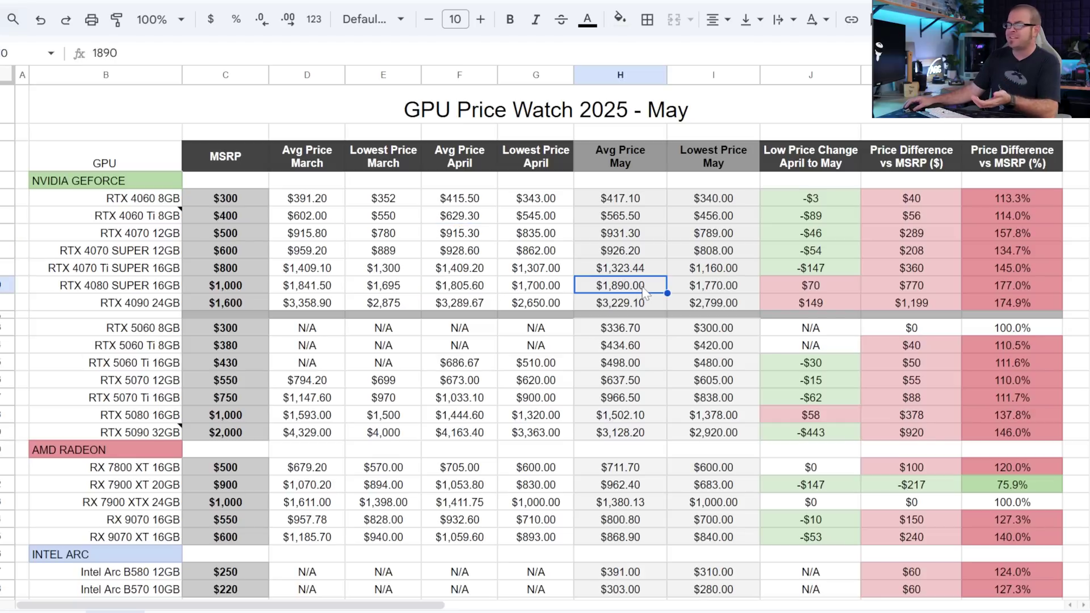
left_click(682, 302)
left_click_drag(162, 305, 888, 307)
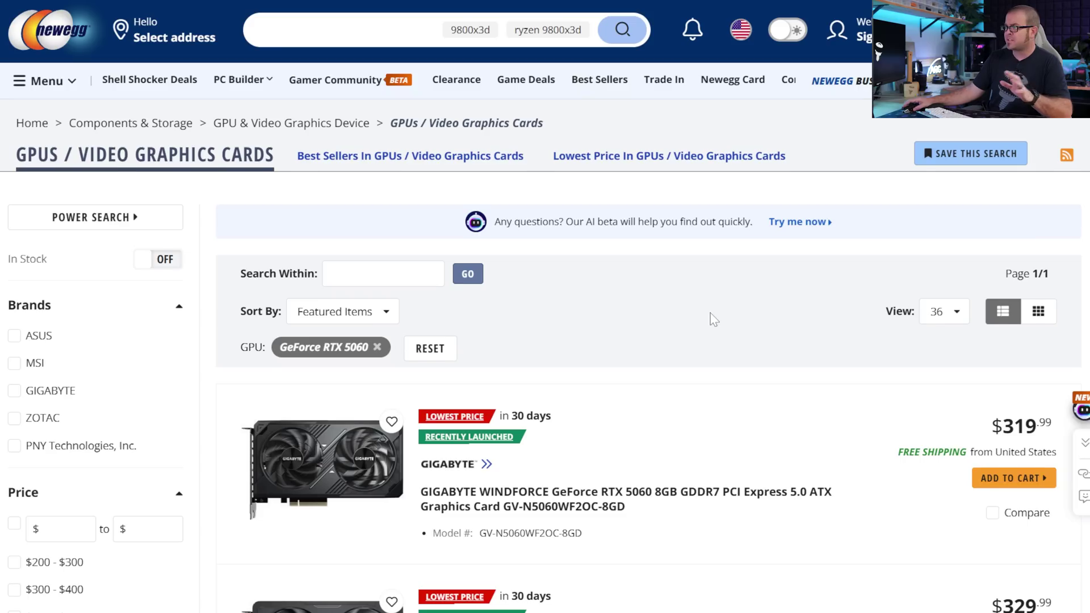
Browse Newegg's GeForce RTX 5060 listings and check the prices of the available cards
scroll(714, 319, "down", 1)
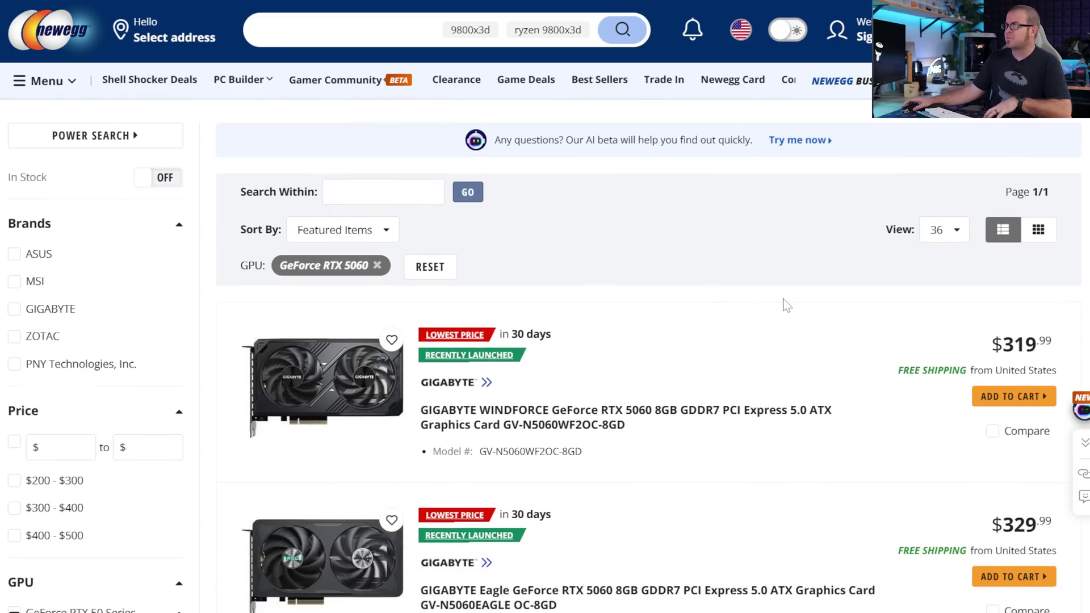
scroll(786, 305, "up", 1)
scroll(732, 358, "down", 1)
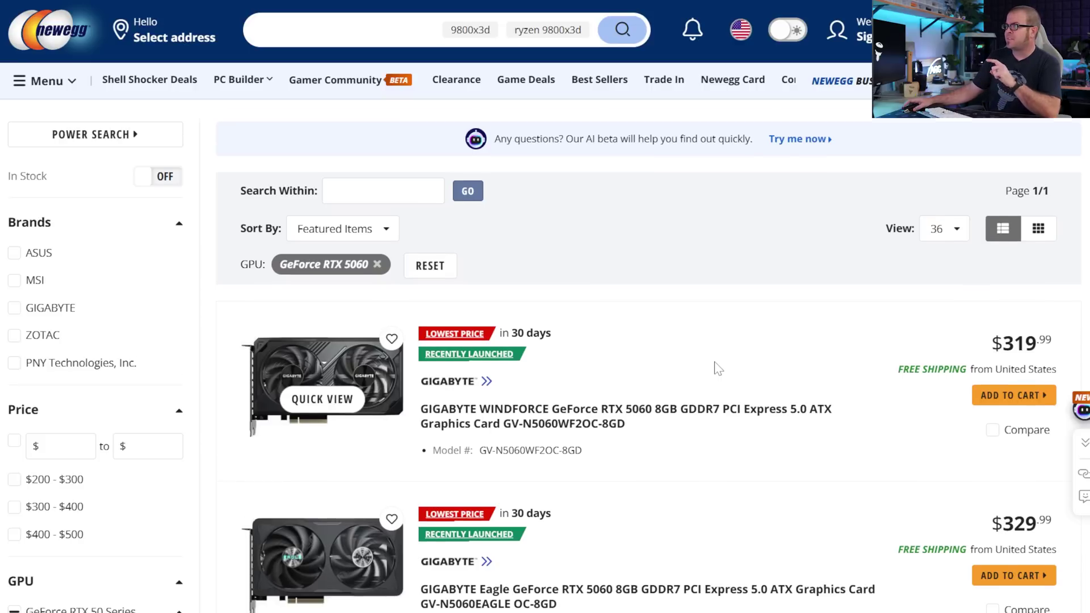
scroll(716, 368, "down", 1)
scroll(724, 373, "down", 1)
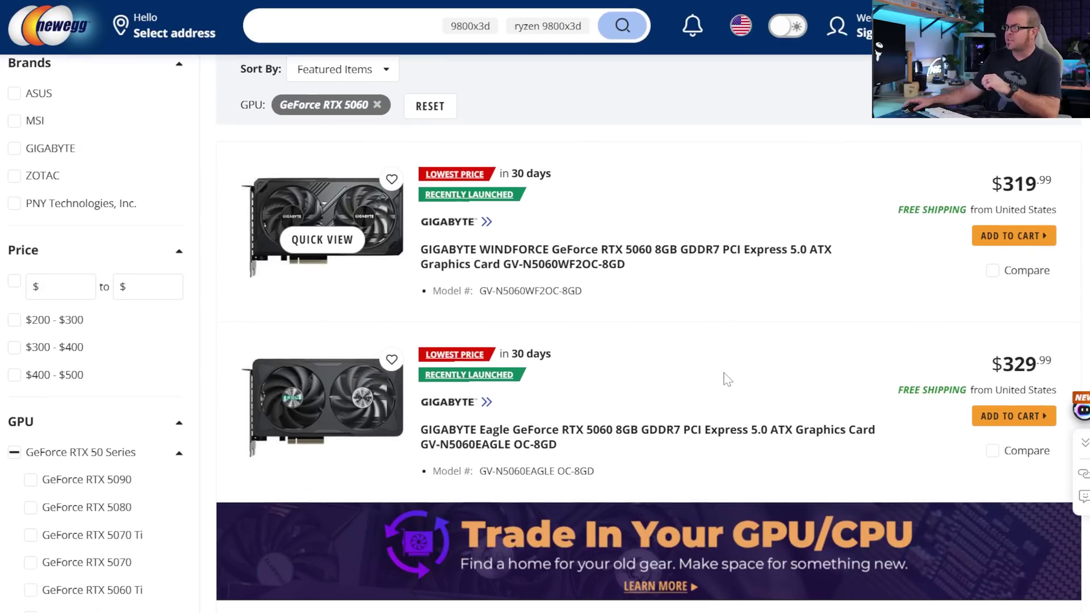
scroll(734, 349, "down", 1)
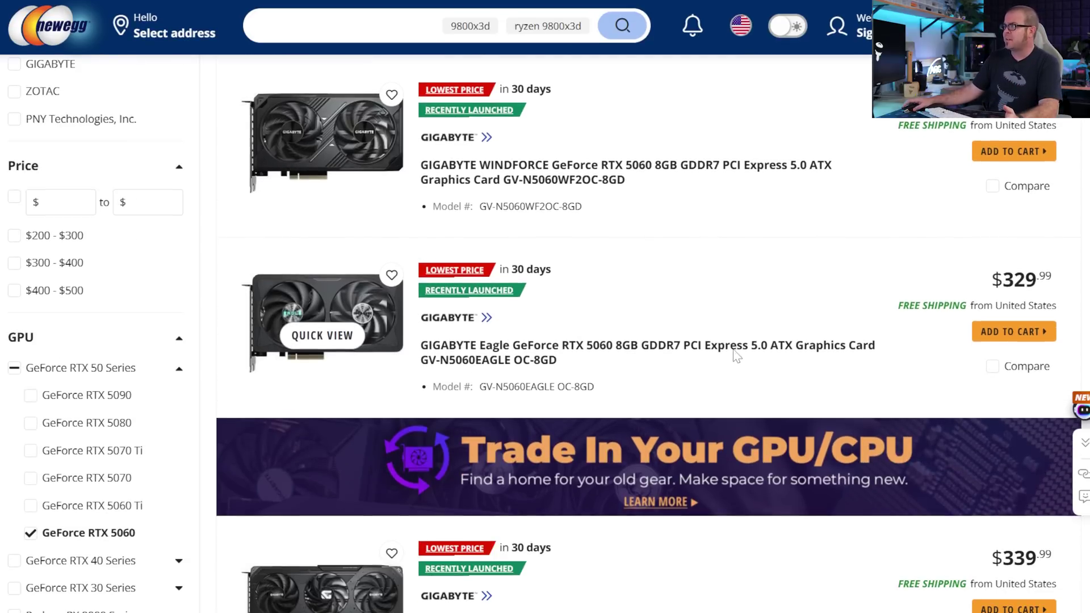